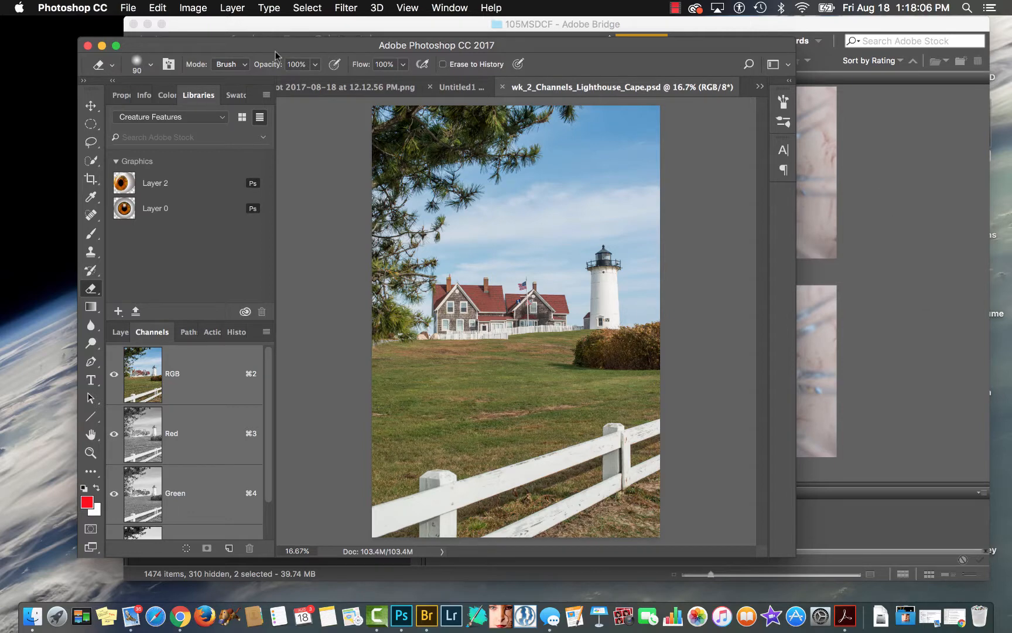
Open Calculations for the lighthouse image and set the Source 1 channel to Blue, keeping the dialog clear of the picture.
left_click(193, 9)
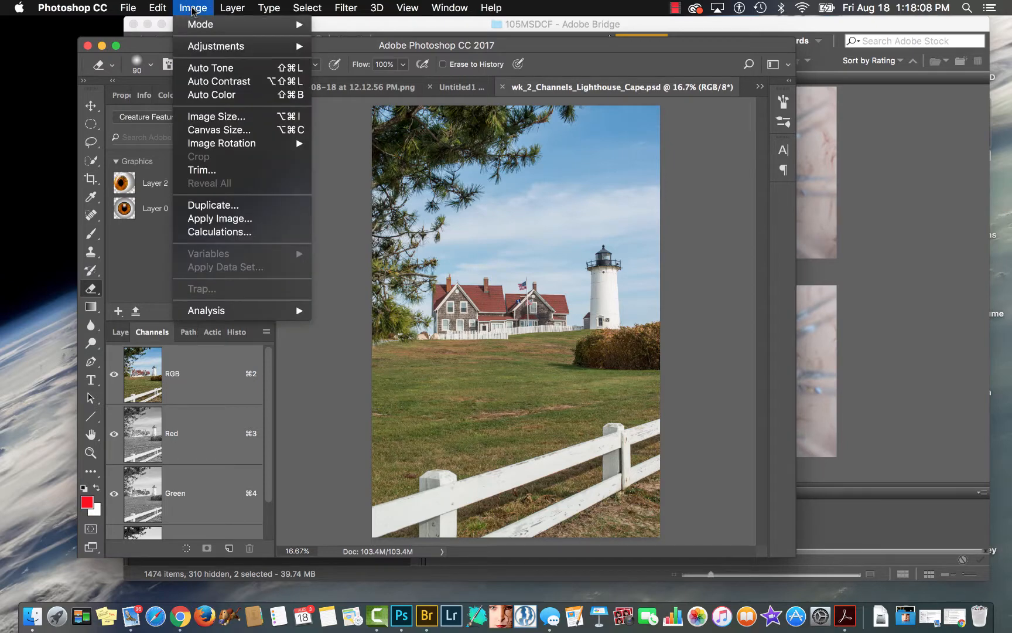
left_click(219, 232)
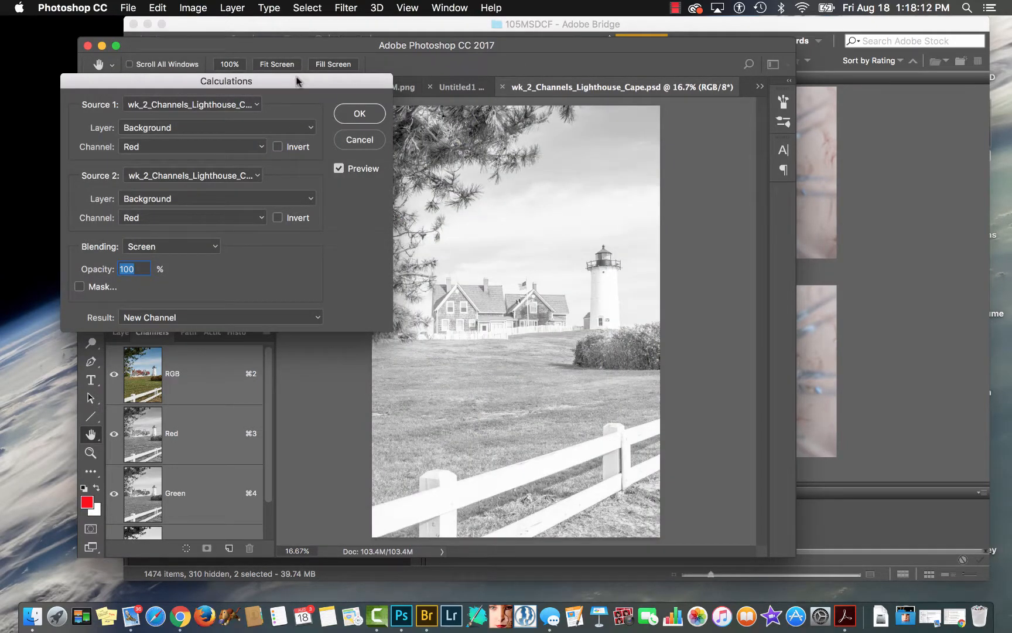
left_click_drag(296, 81, 733, 216)
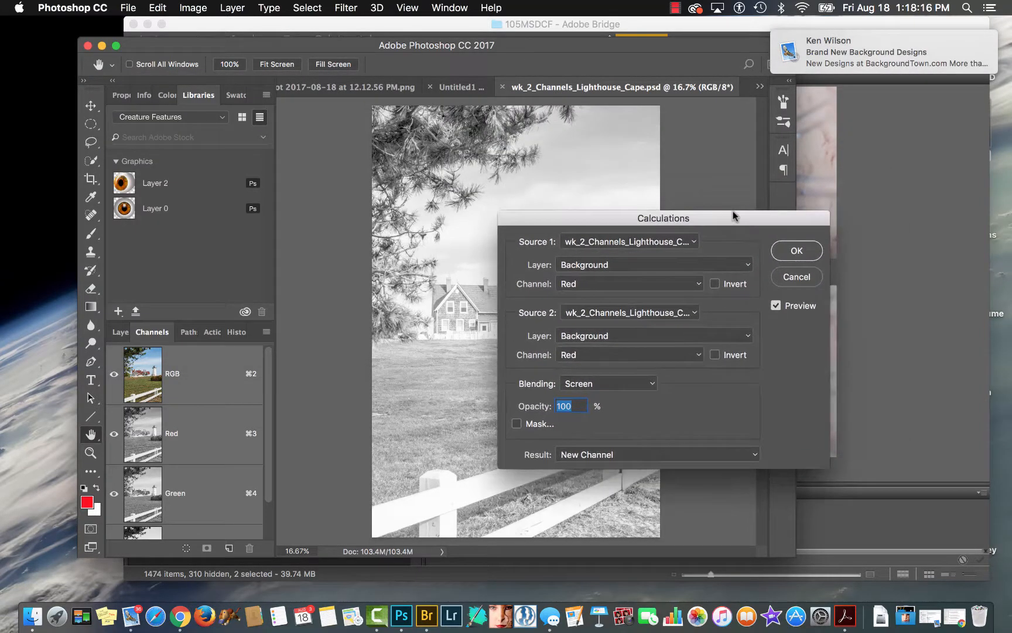
mouse_move(969, 40)
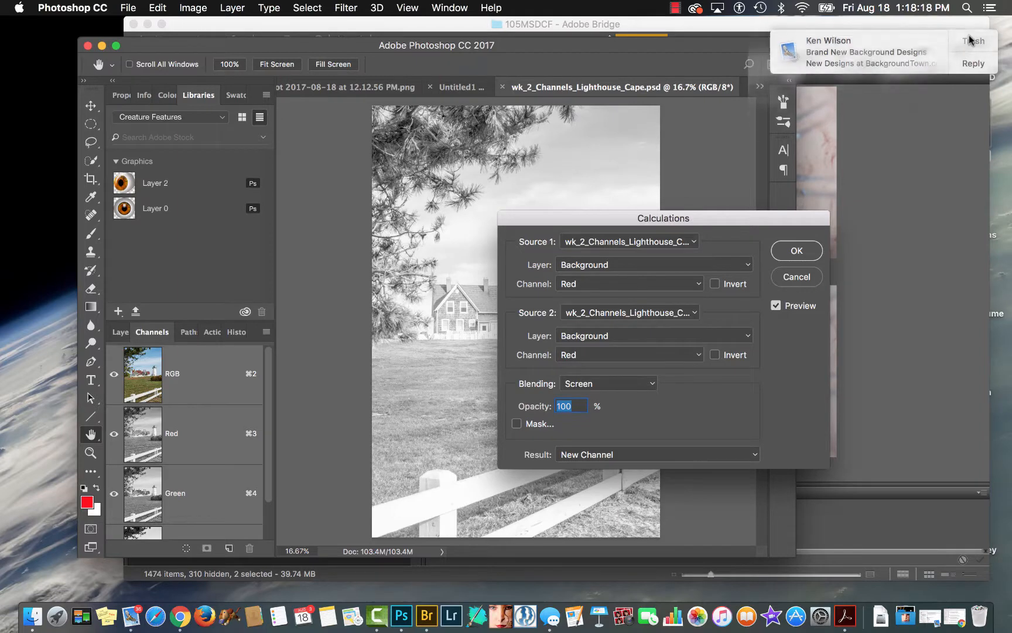
left_click_drag(731, 225, 732, 190)
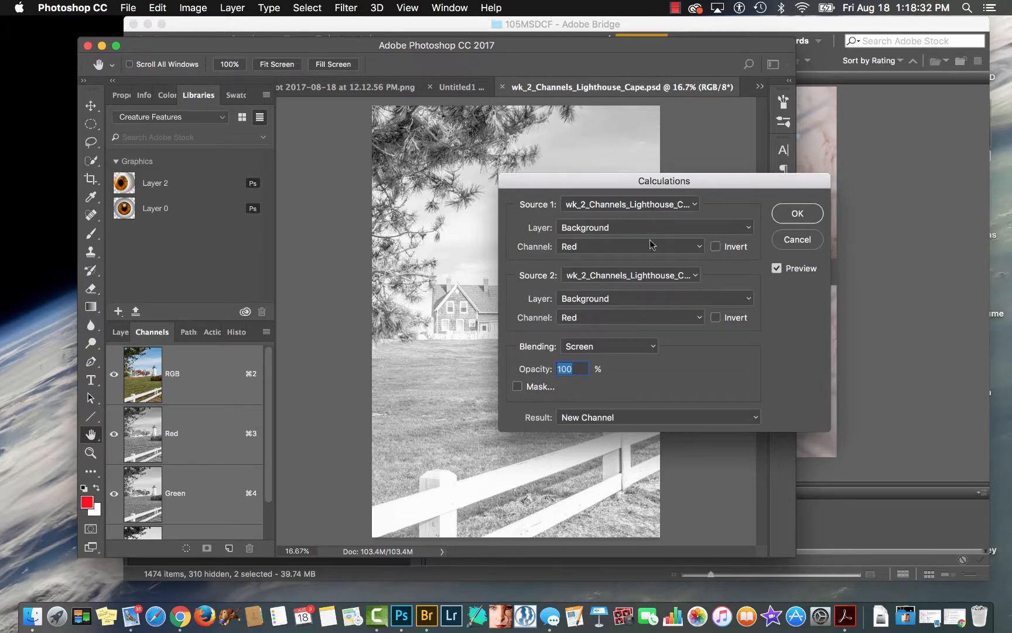
left_click(697, 250)
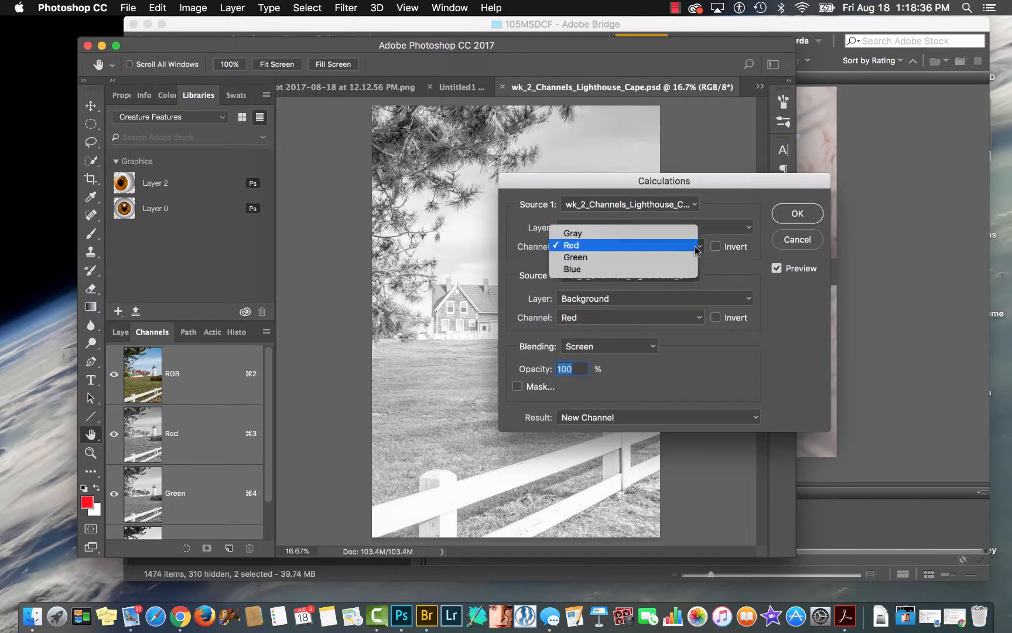
left_click(674, 269)
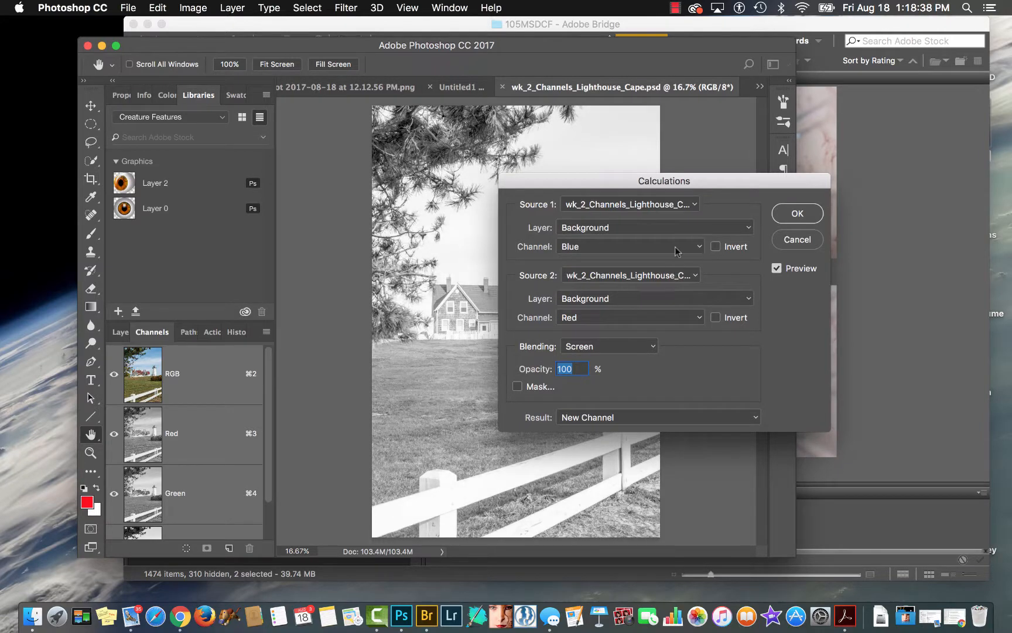
Set the Source 2 channel to Blue and move the Calculations dialog off the lighthouse.
left_click_drag(716, 182, 821, 114)
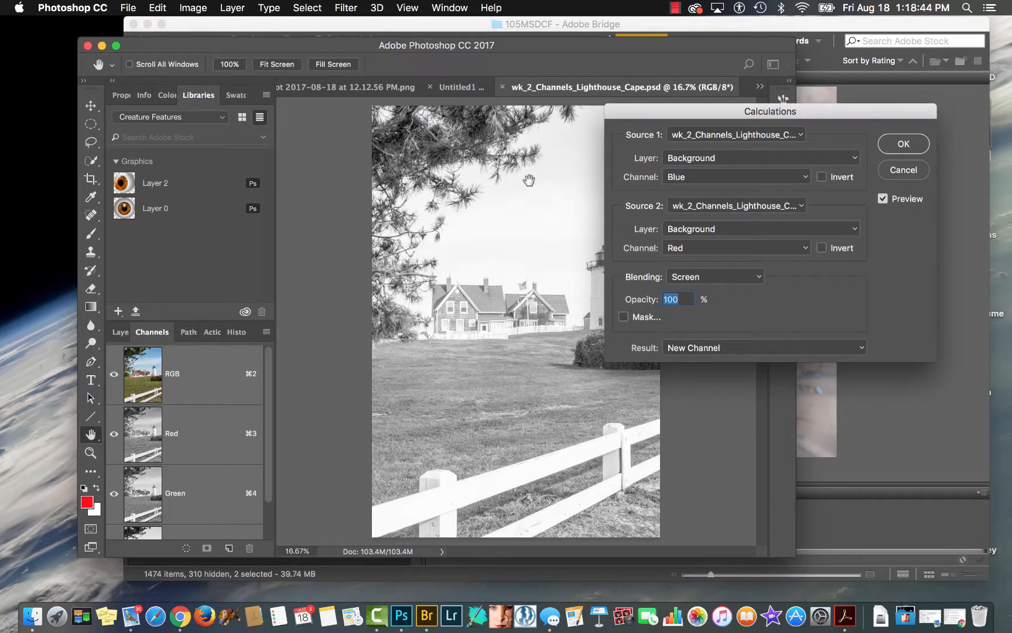
left_click(804, 249)
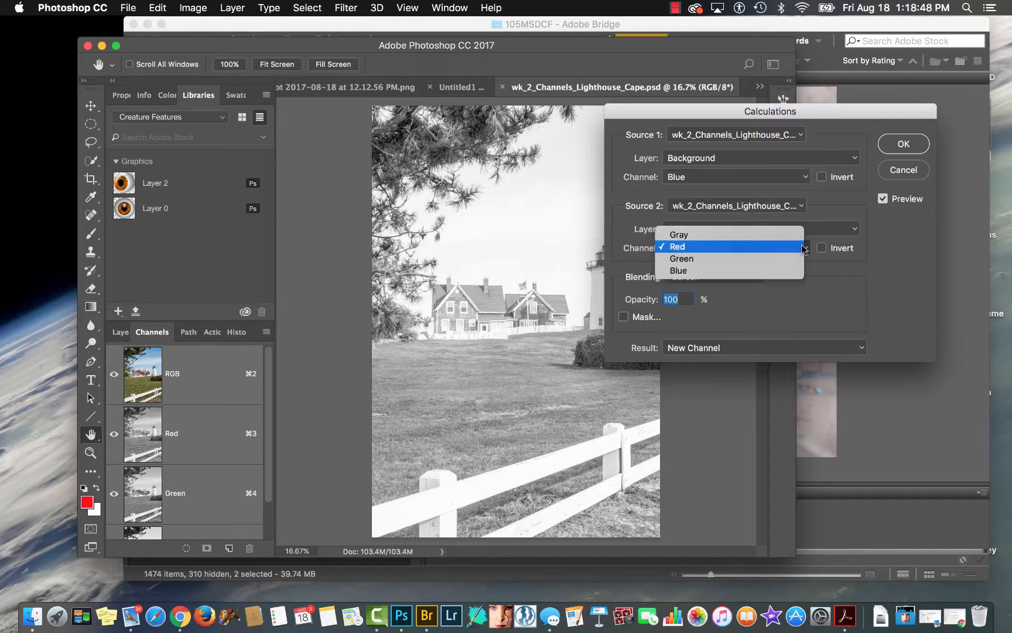
left_click(779, 272)
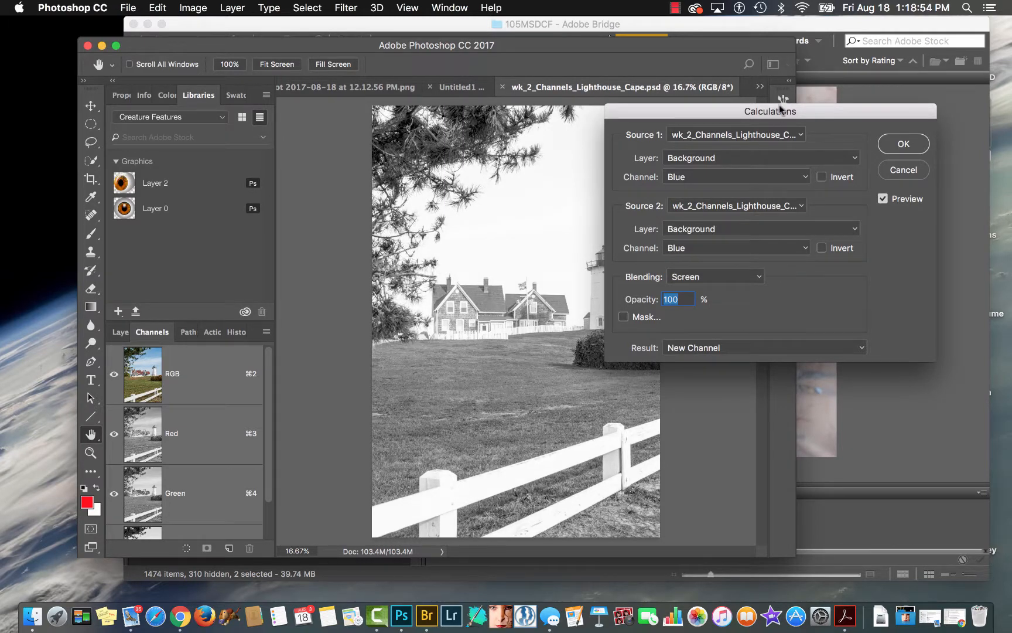
left_click_drag(818, 111, 902, 123)
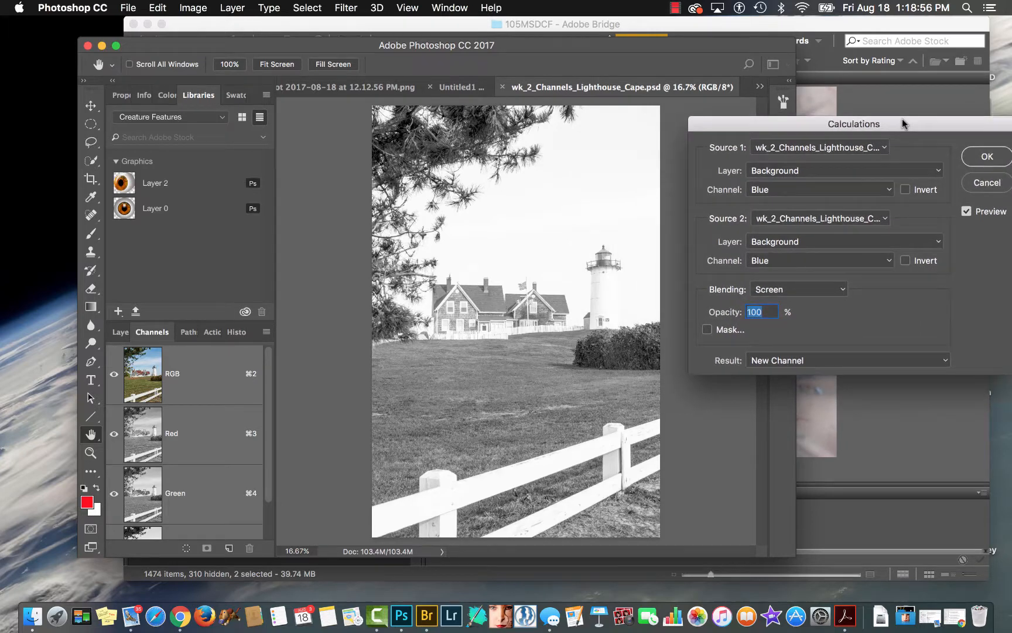
Try the Overlay and Soft Light blending modes in Calculations and settle on Hard Light.
left_click(842, 289)
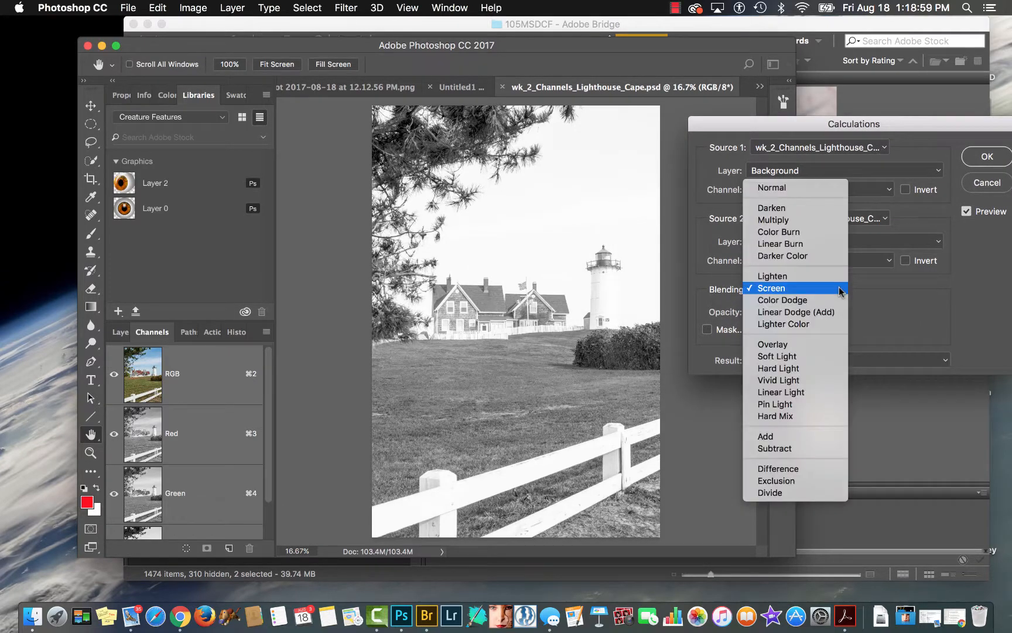
left_click(804, 348)
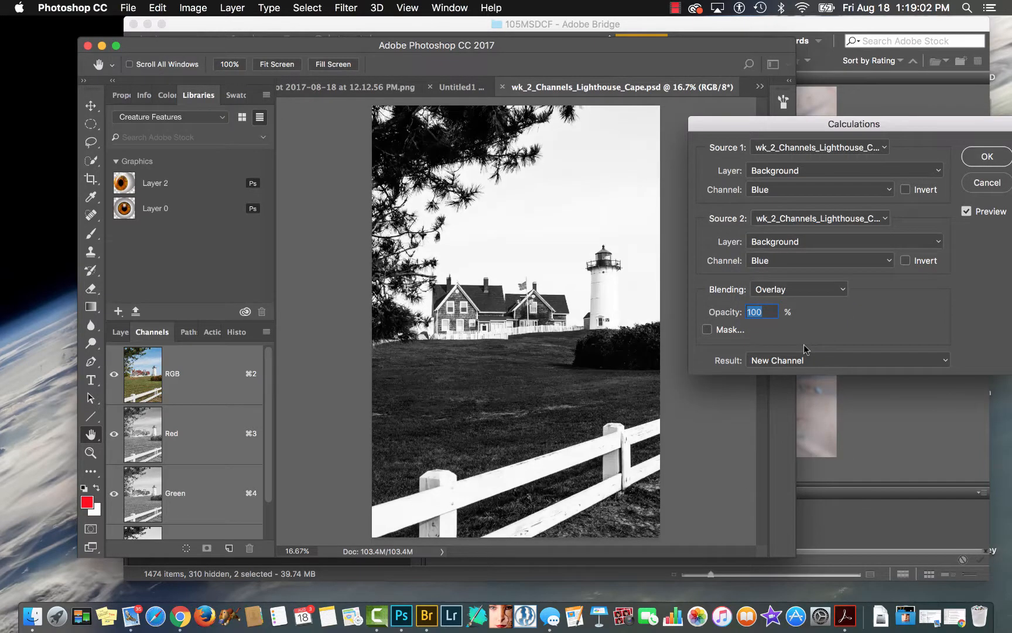
left_click_drag(908, 127, 878, 122)
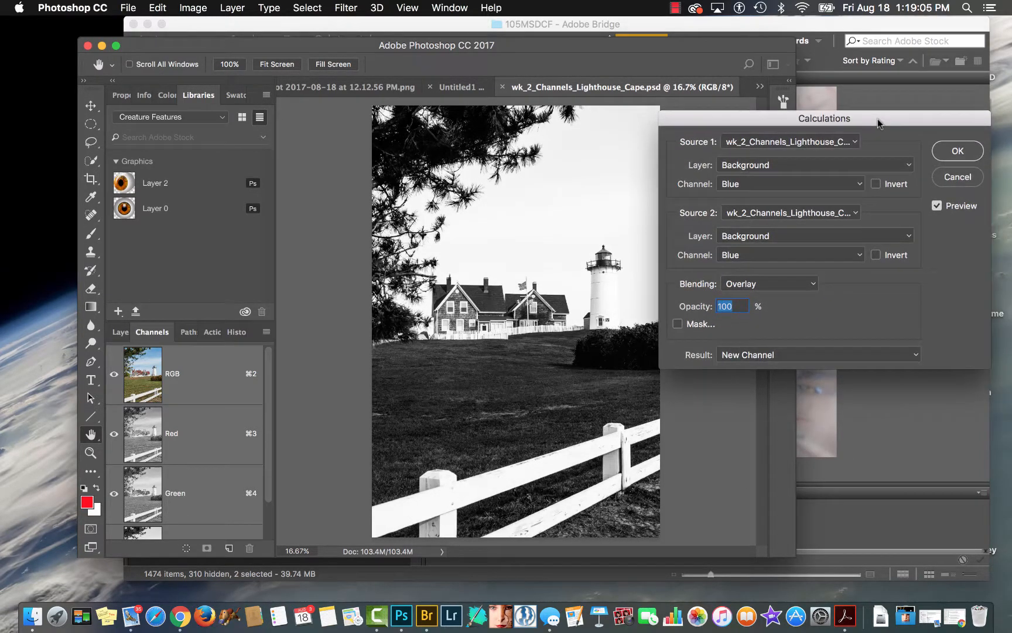
left_click(790, 288)
left_click(790, 295)
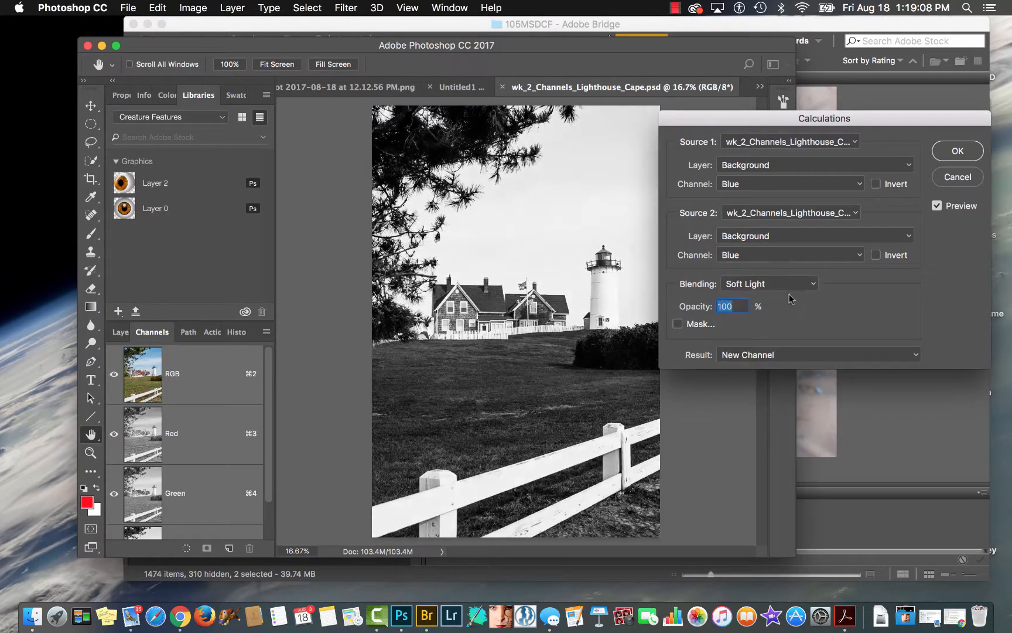
left_click(790, 290)
left_click(787, 295)
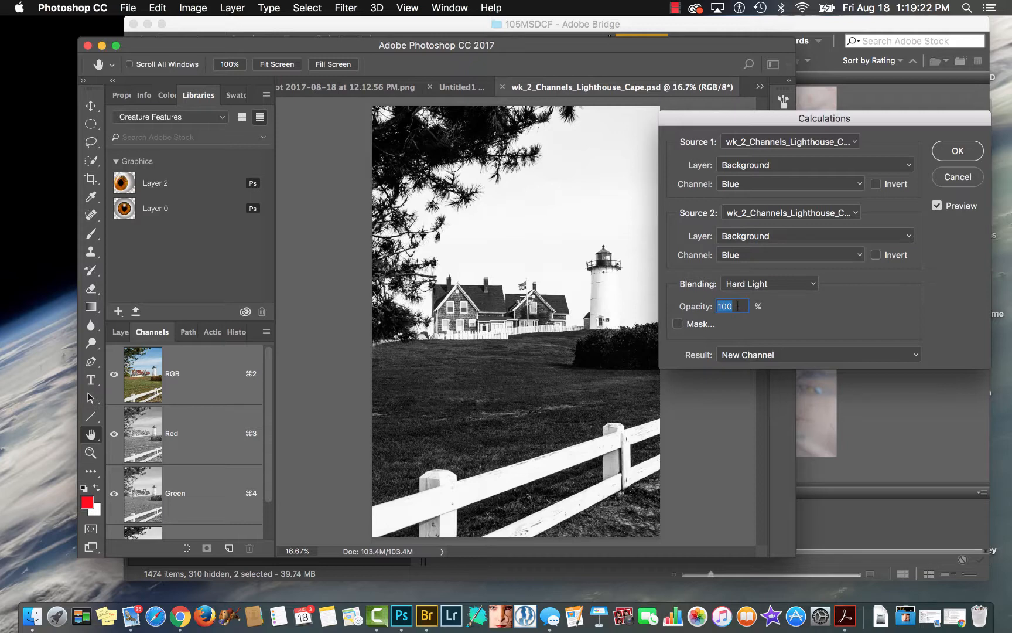
Keep New Channel as the Calculations result and apply the calculation.
left_click(915, 354)
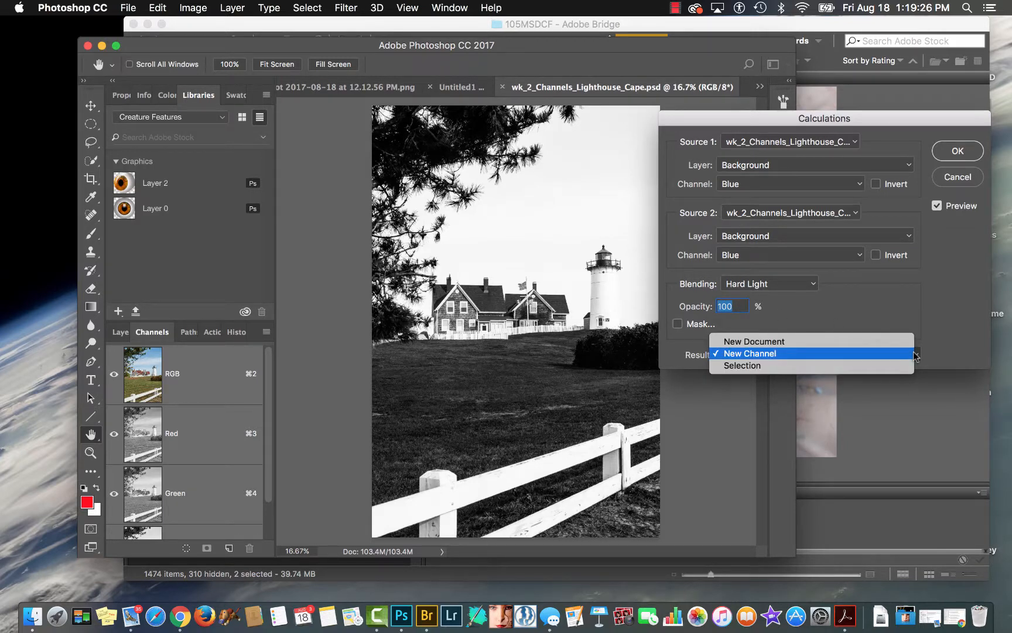
left_click(900, 354)
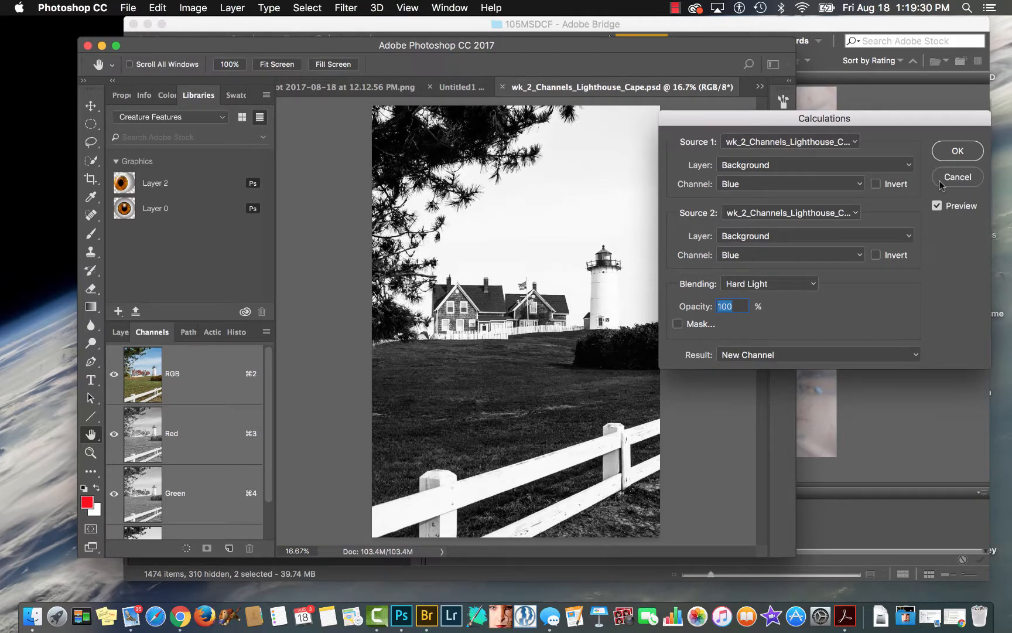
left_click_drag(898, 126, 878, 127)
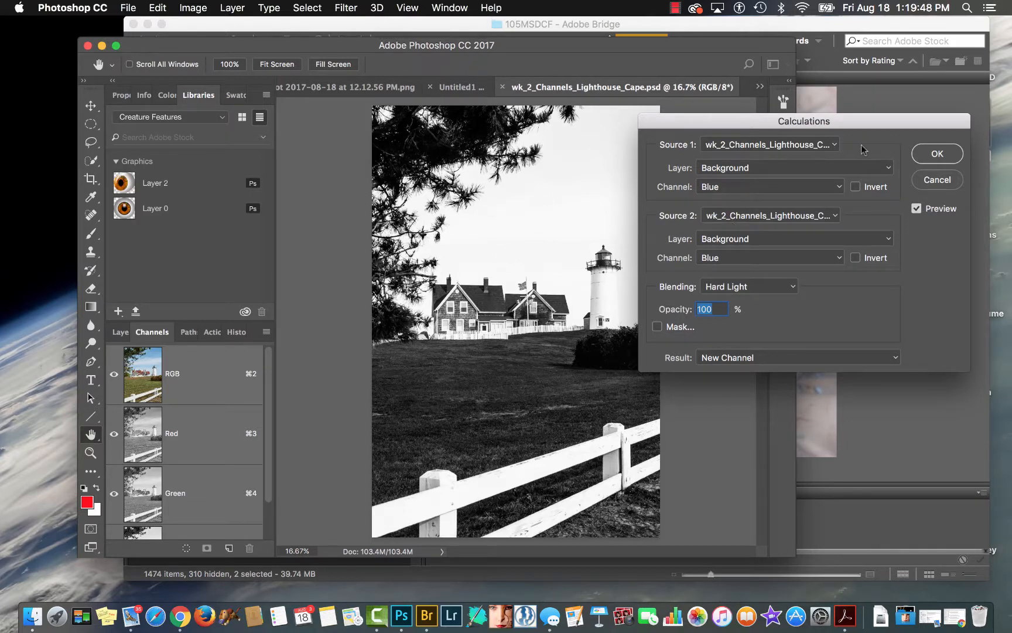
left_click(936, 154)
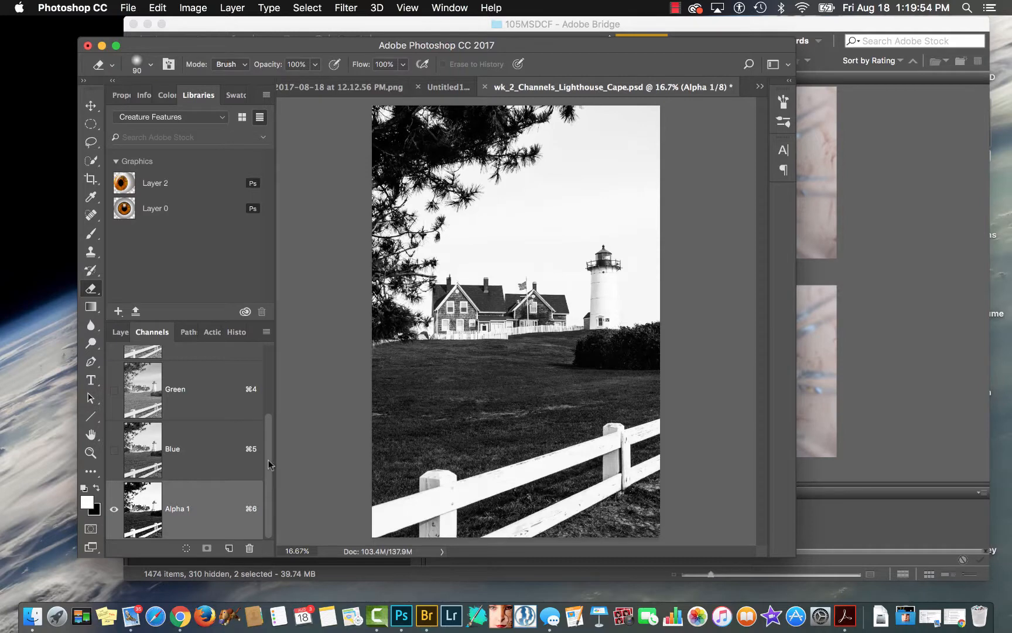
Float and enlarge the Channels panel, and compare the Blue channel with the Alpha 1 channel.
left_click_drag(158, 332, 173, 206)
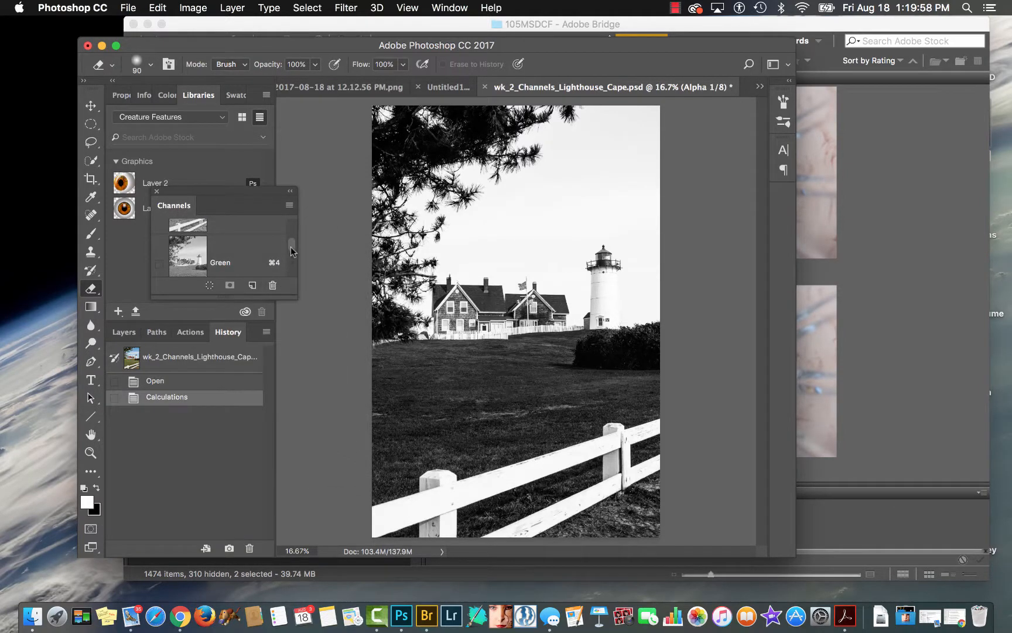
left_click_drag(291, 246, 305, 426)
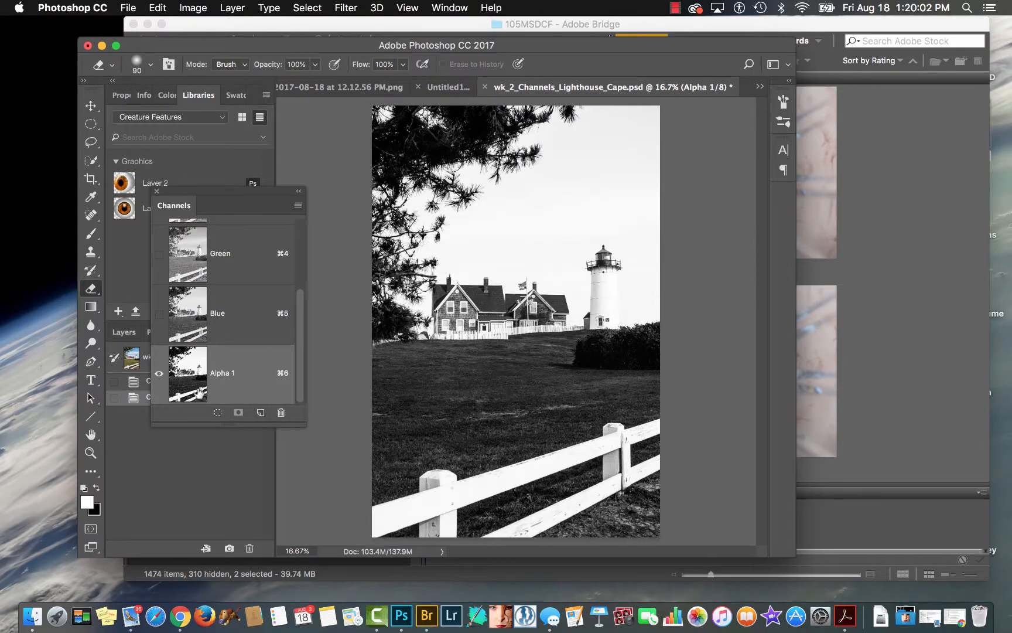
left_click(192, 311)
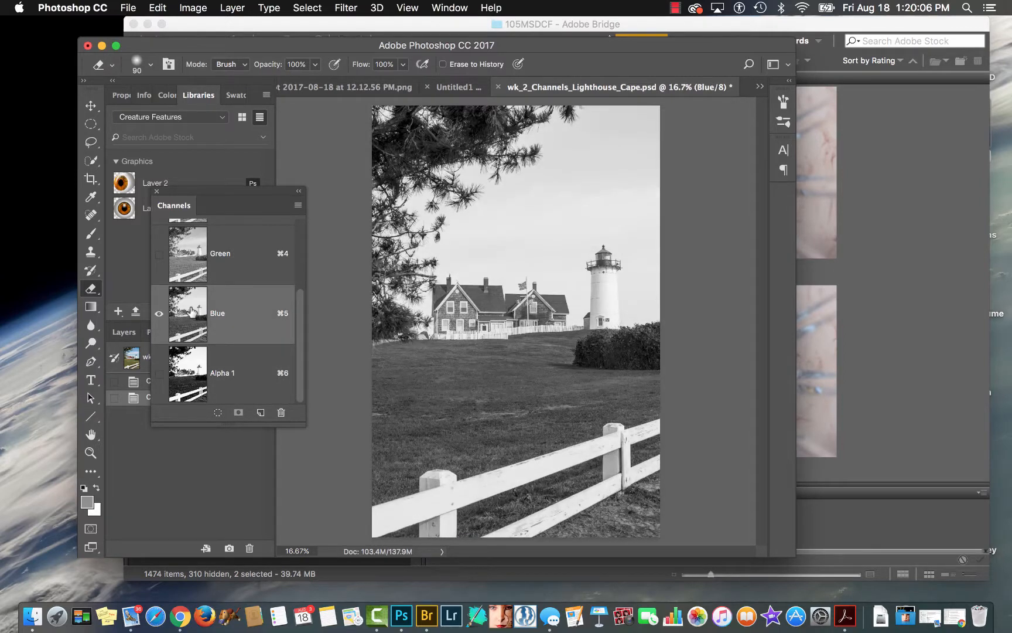
left_click(200, 384)
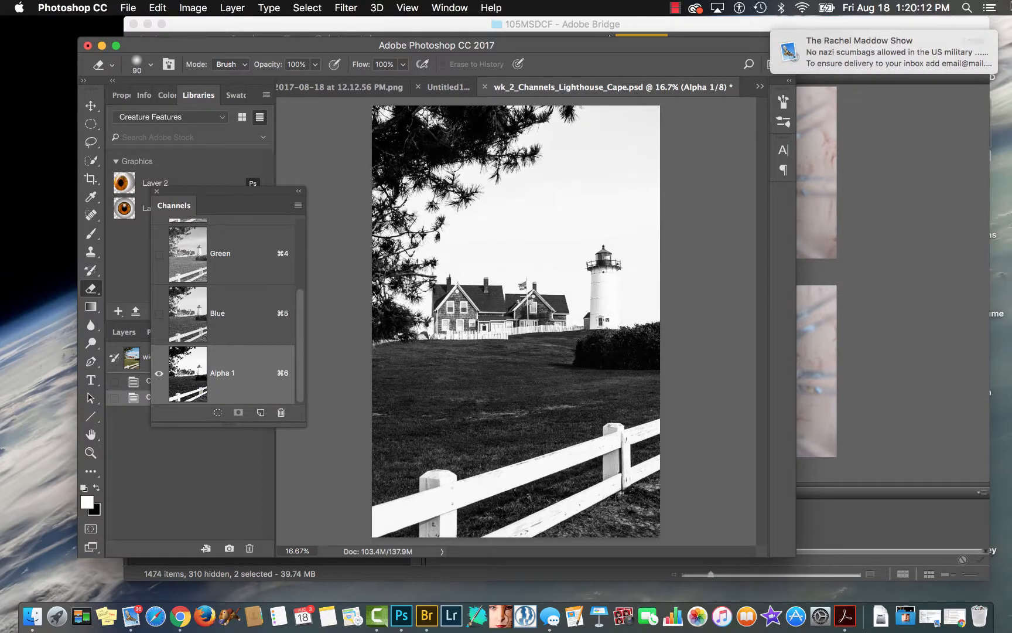
left_click(974, 44)
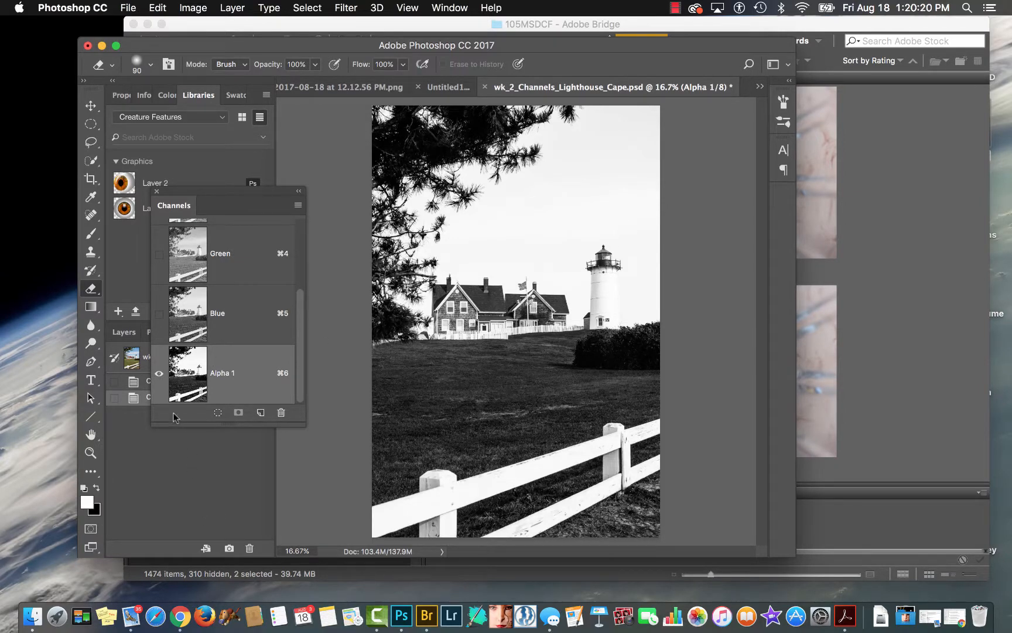
Load the Alpha 1 channel as a selection and return to the RGB composite view.
left_click(187, 374, "super")
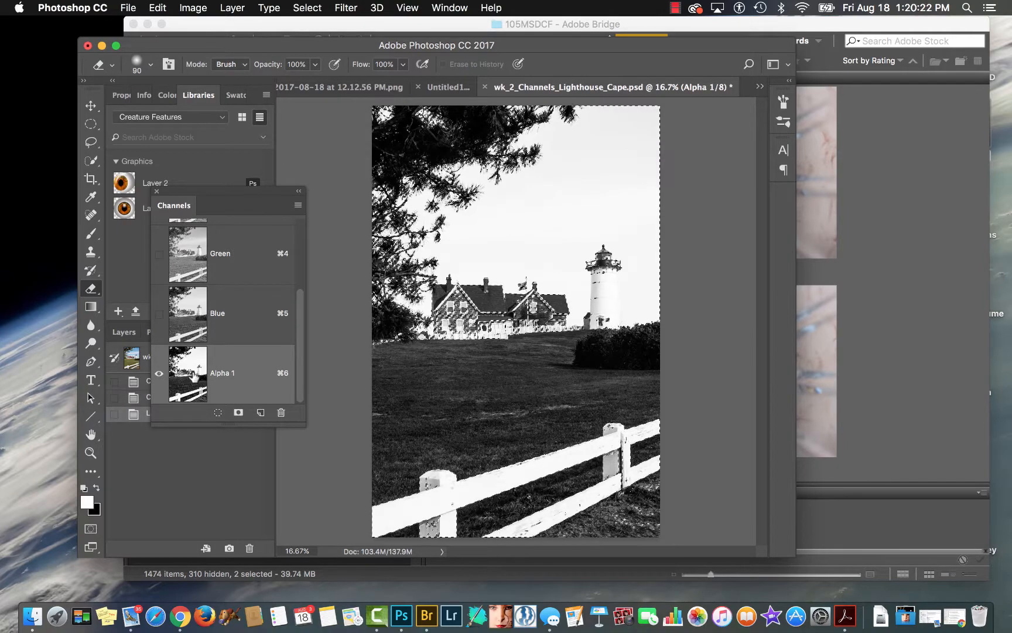
scroll(223, 263, "up", 3)
left_click(219, 248)
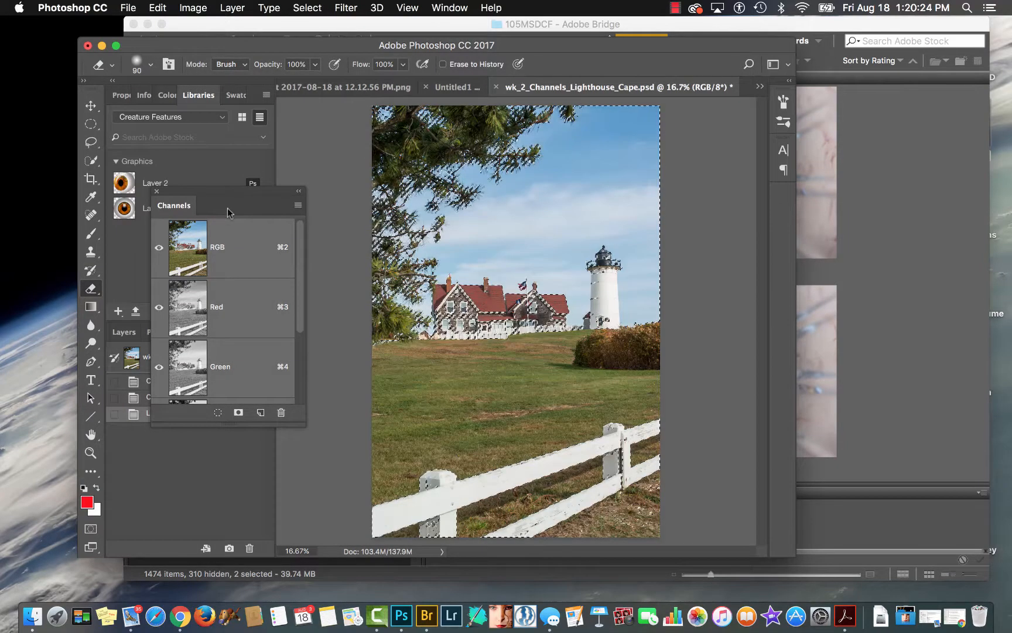
Dock the floating Channels panel back into the Layers panel group and display the layers.
left_click_drag(228, 204, 242, 345)
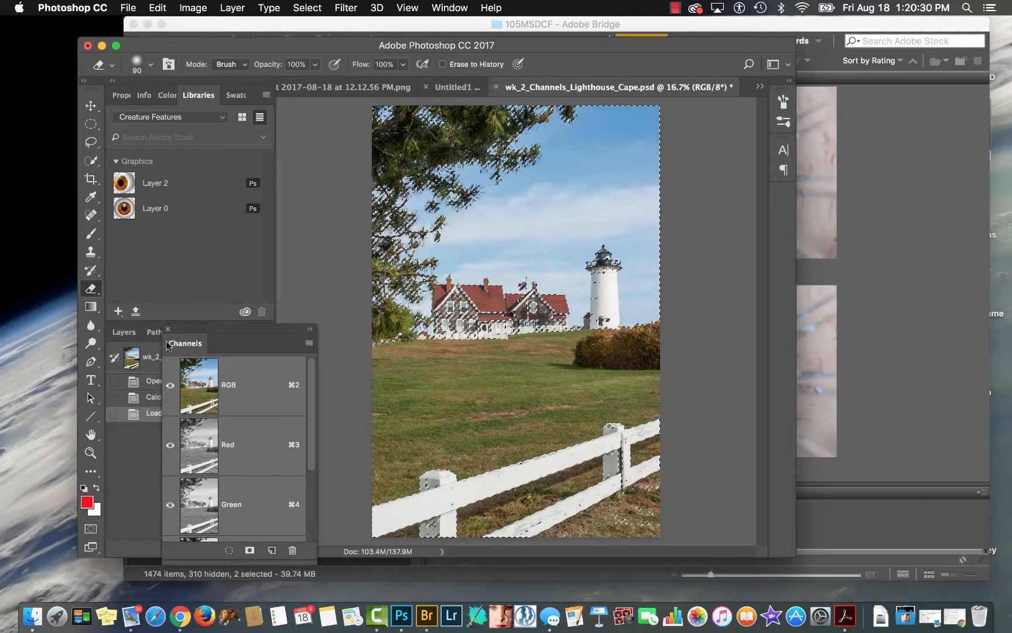
left_click_drag(171, 342, 171, 334)
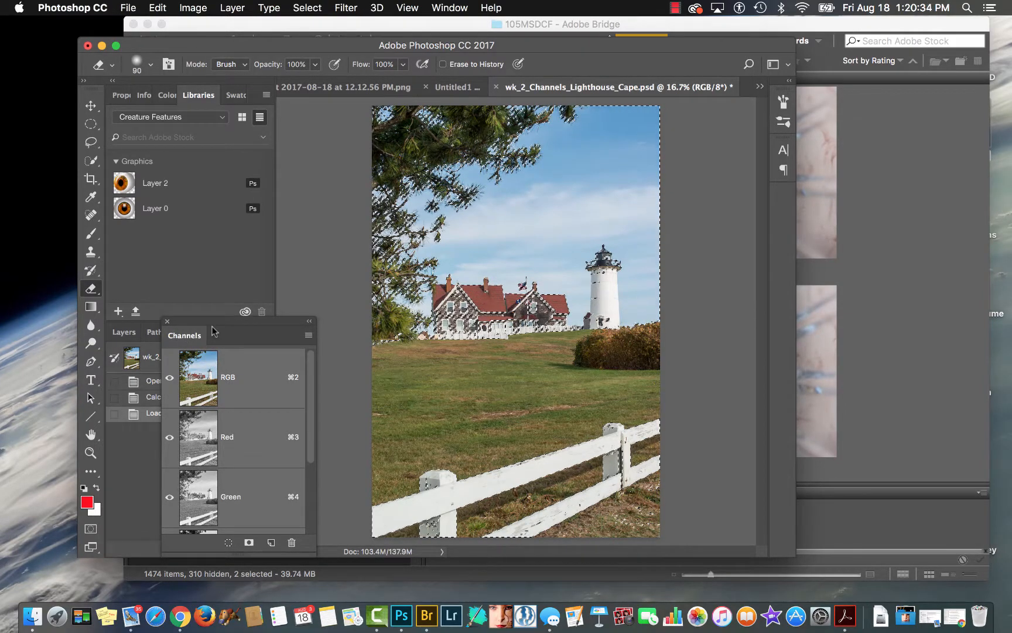
left_click_drag(212, 336, 237, 331)
left_click(121, 332)
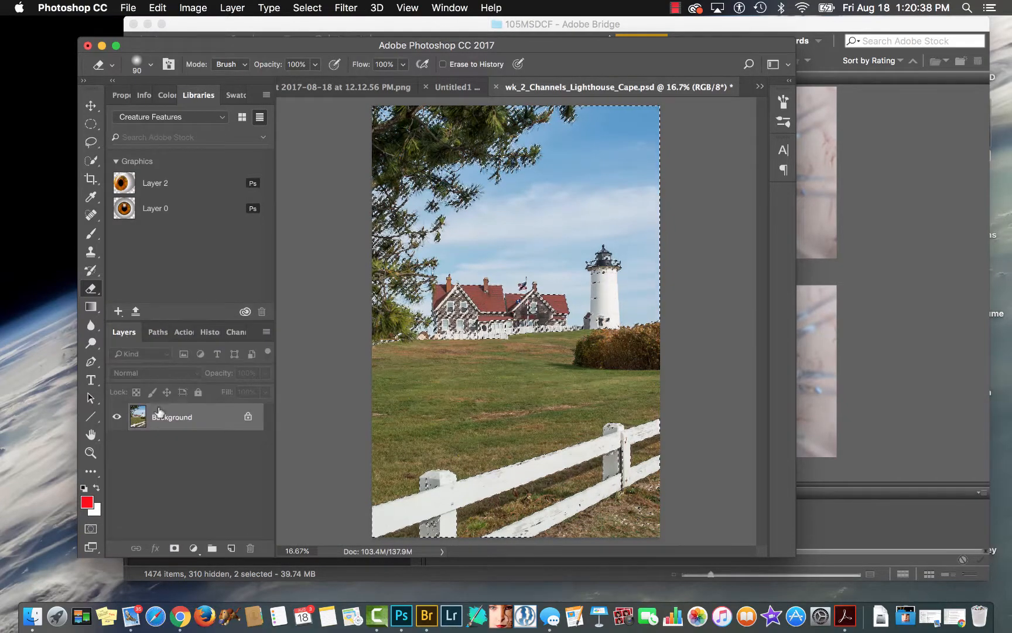
Copy the selected bright areas of the Background to a new layer and check its content with the Background hidden briefly.
key("super+j")
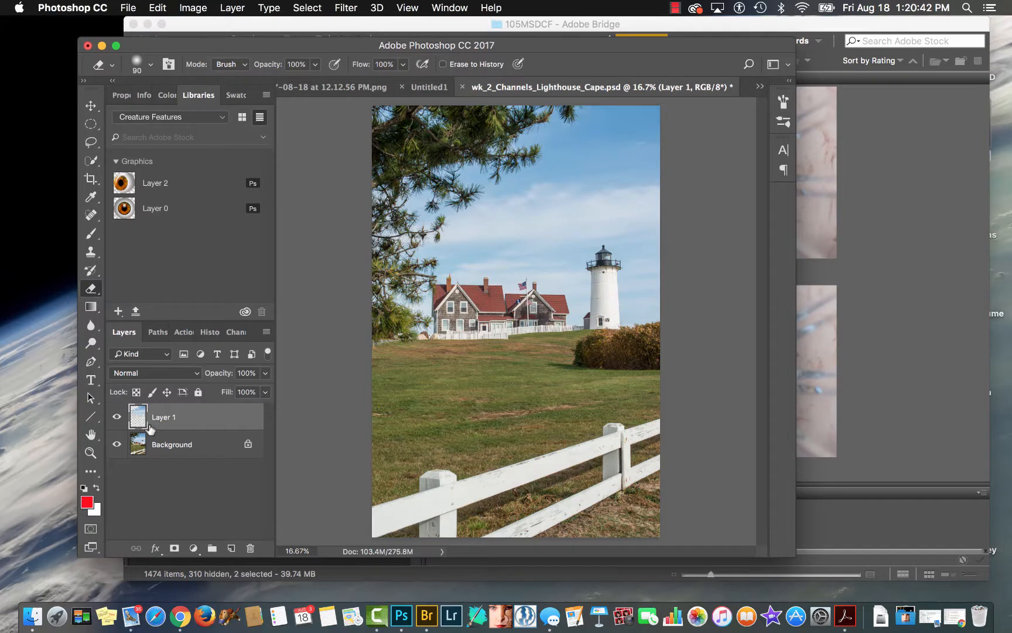
left_click(117, 444)
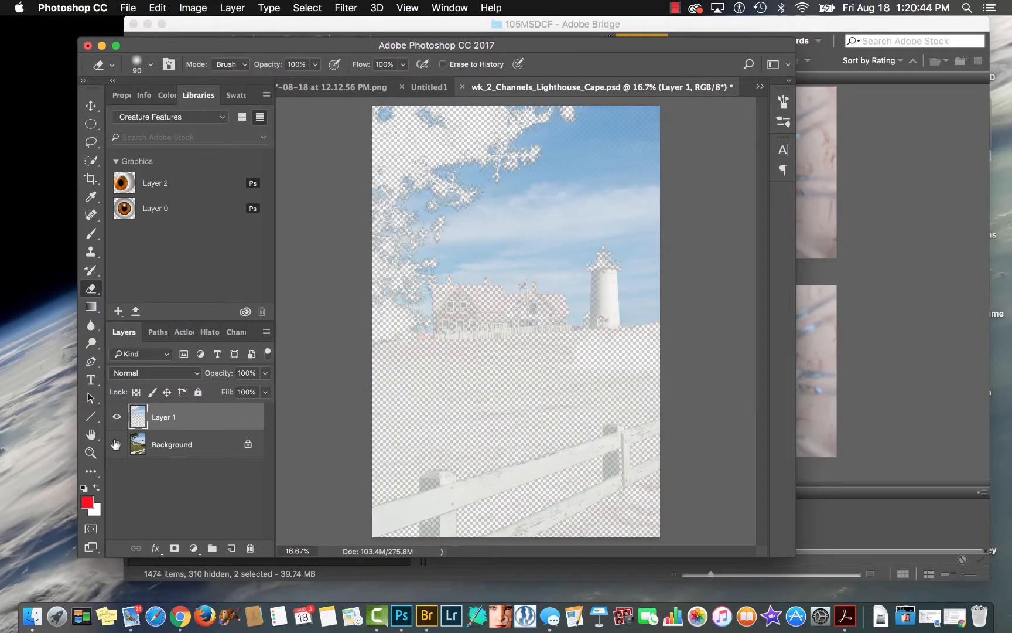
left_click(117, 444)
Set the copied layer's blend mode to Multiply and inspect the lighthouse up close.
left_click(172, 373)
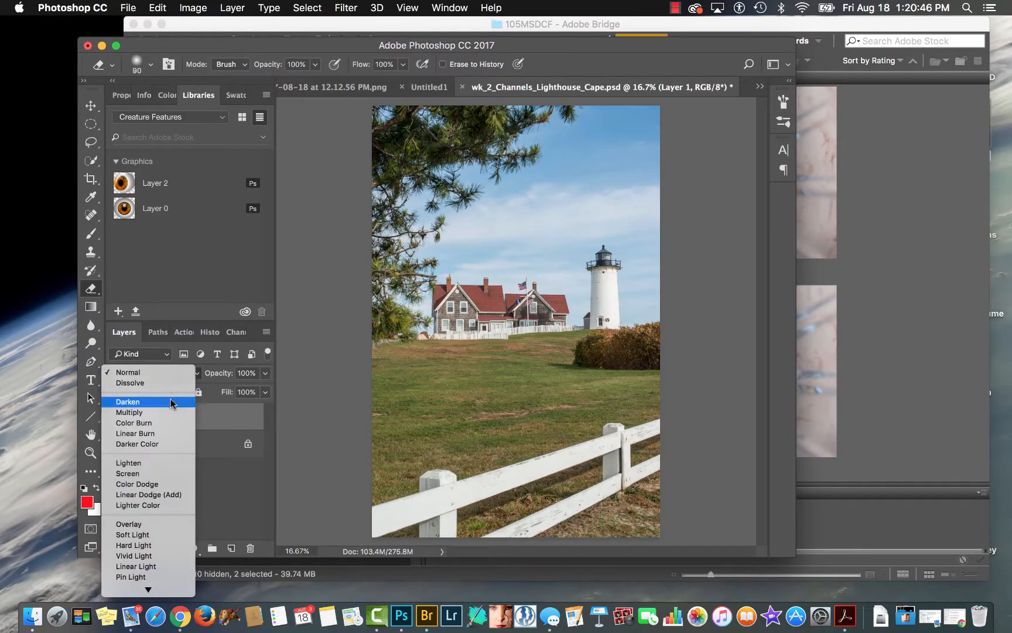
left_click(166, 412)
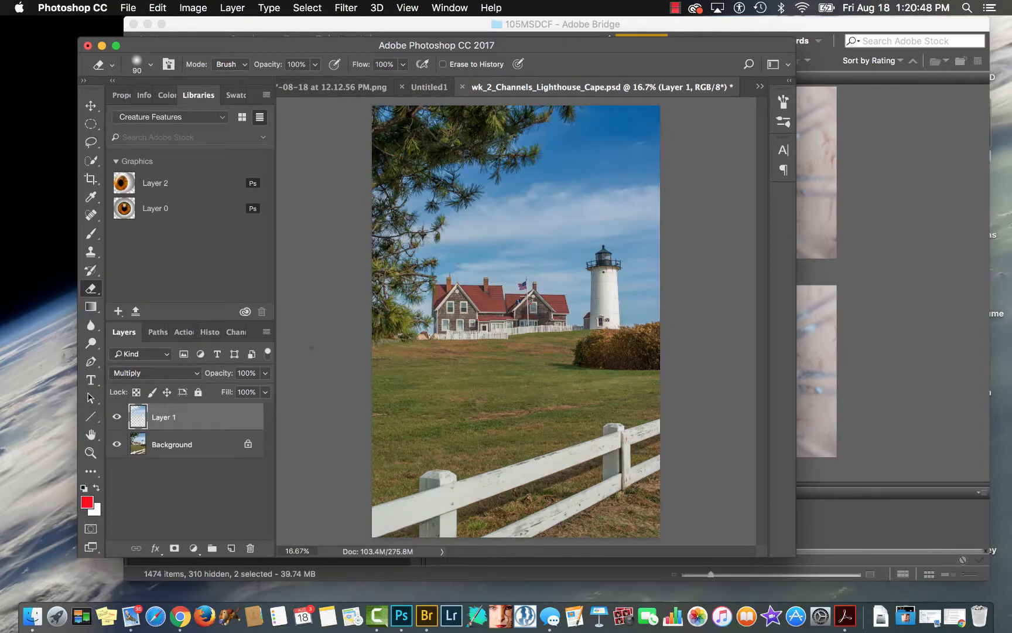
left_click_drag(616, 298, 698, 305)
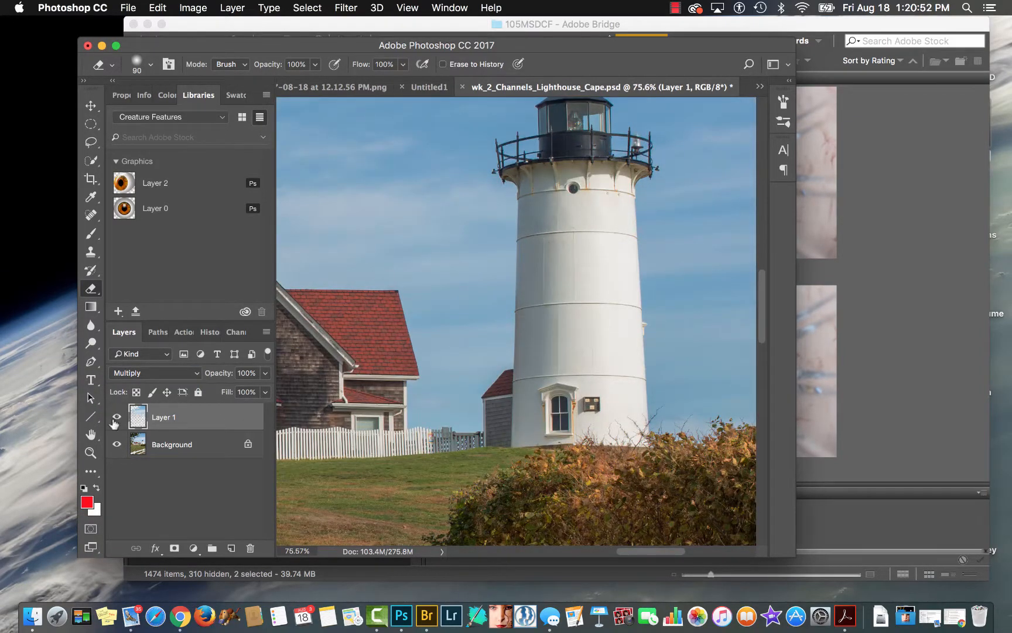
Compare the lighthouse tower with and without the Multiply layer, including a close-up of the white wall's surface detail.
left_click(117, 417)
left_click(117, 417)
left_click(116, 417)
left_click(117, 418)
mouse_move(613, 246)
left_mouse_down()
mouse_move(656, 232)
mouse_move(669, 240)
left_mouse_up()
left_click(117, 418)
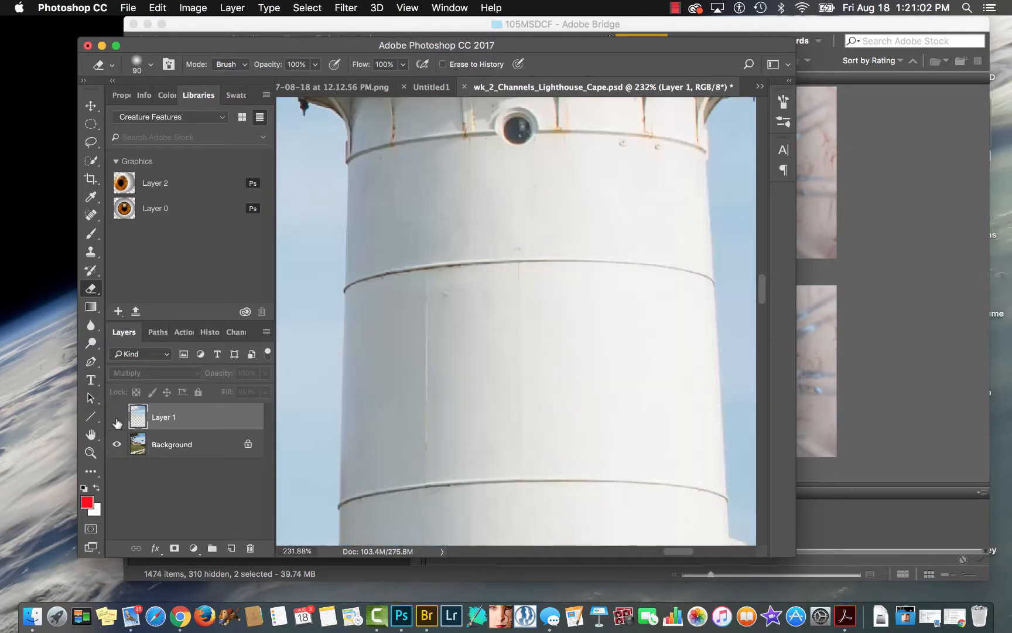
left_click(116, 418)
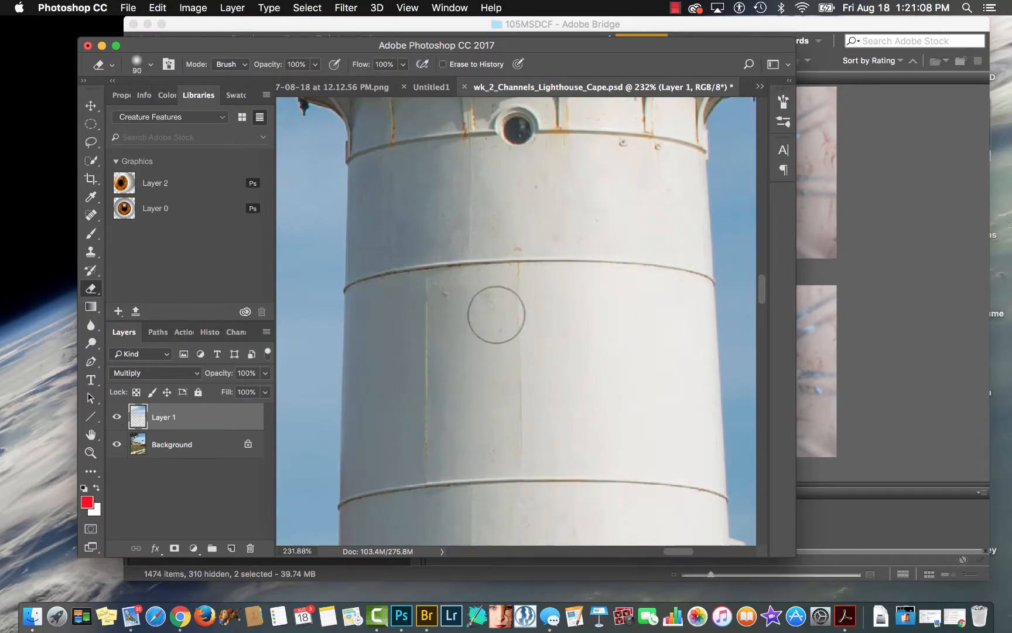
Compare the whole photo with and without the Multiply layer, leaving the layer visible.
key("super+minus")
key("super+minus")
key("super+minus")
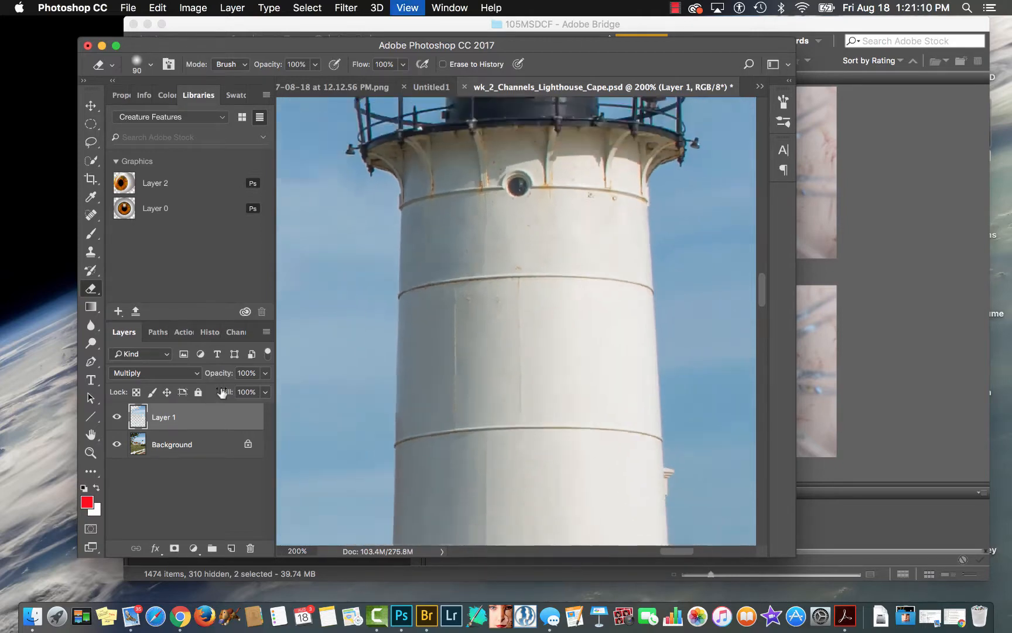
key("super+minus")
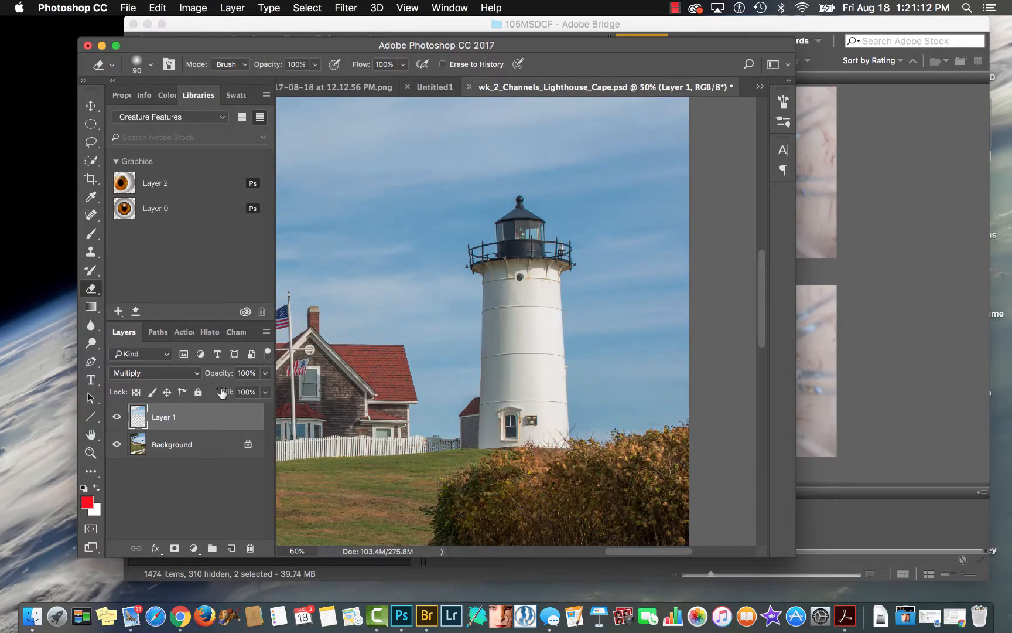
key("super+minus")
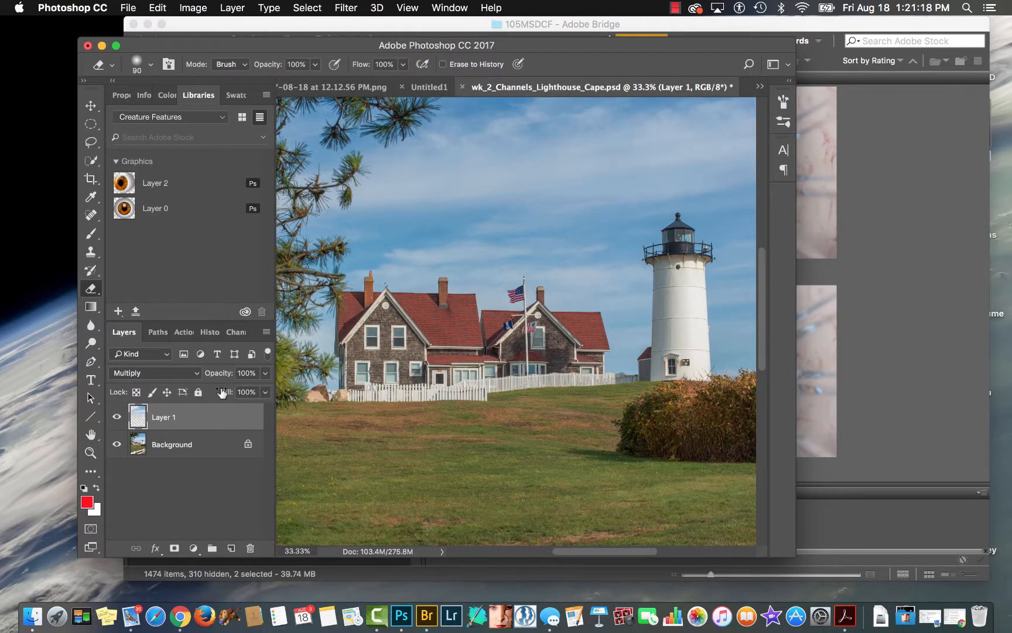
key("super+minus")
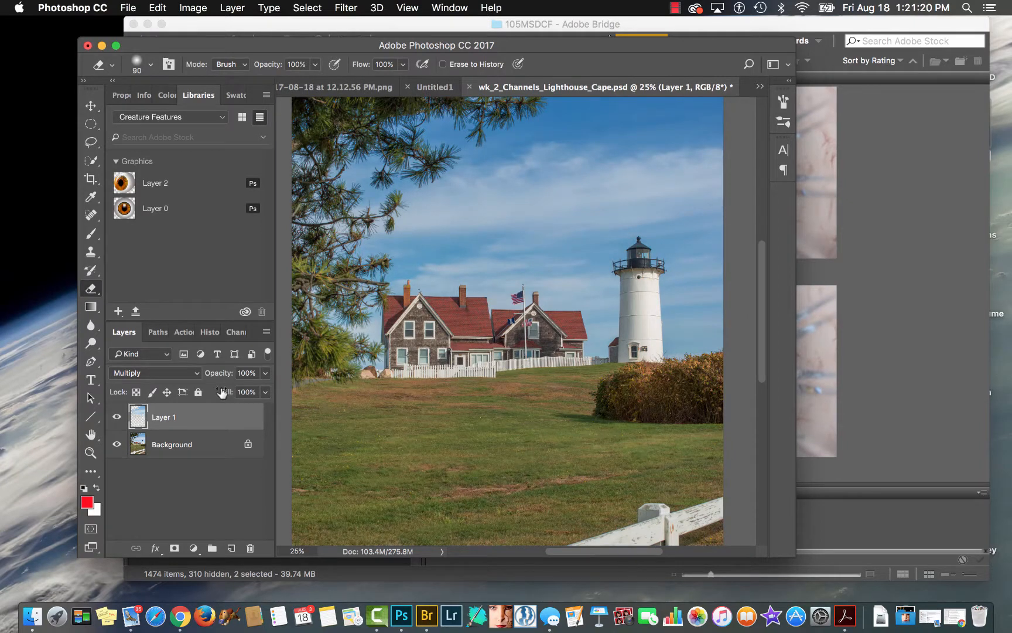
key("super+minus")
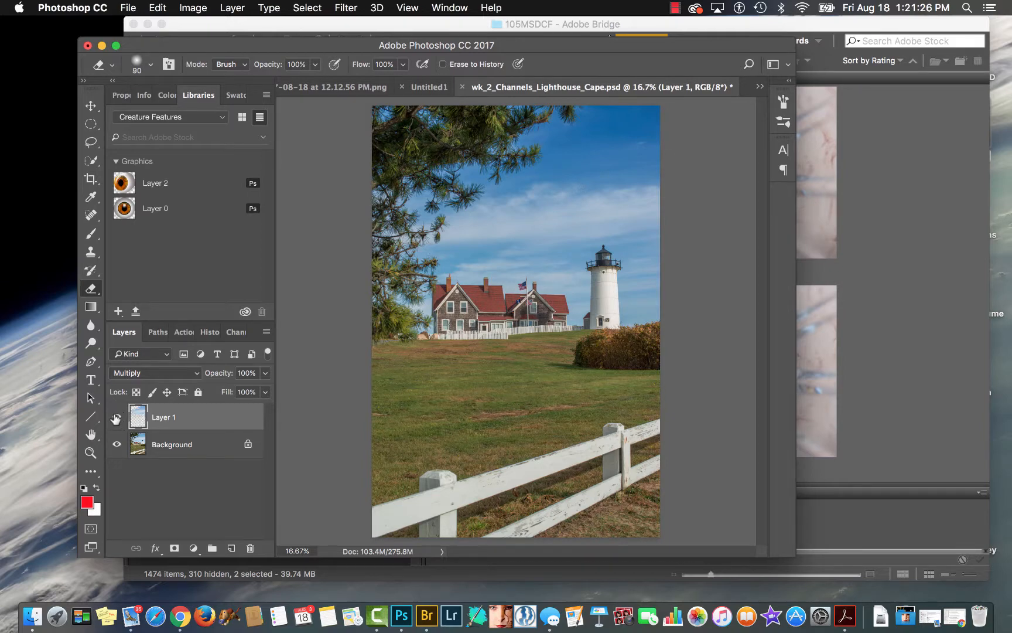
left_click(116, 418)
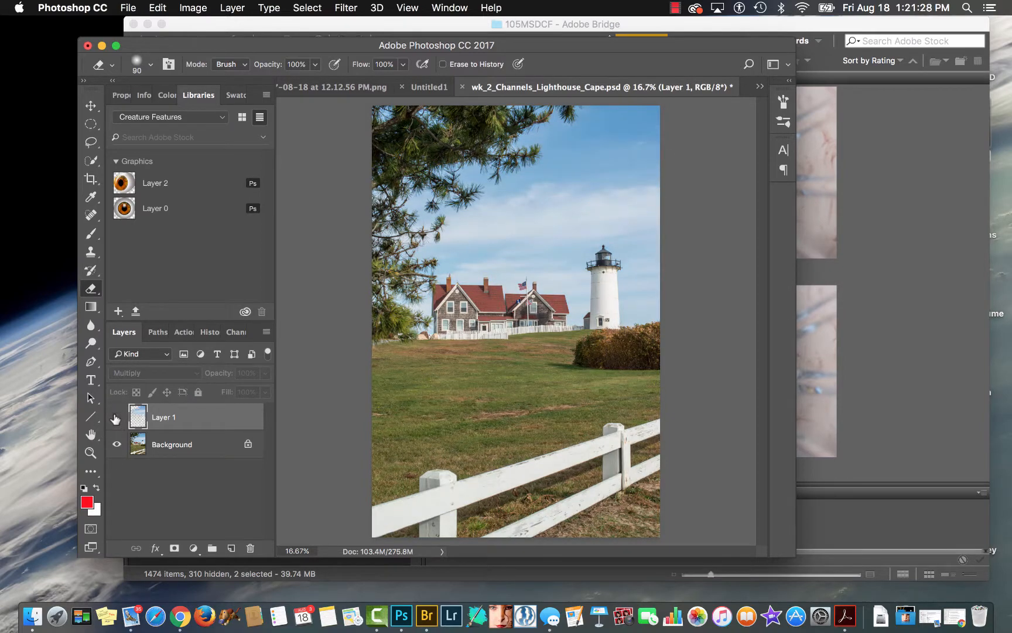
left_click(116, 418)
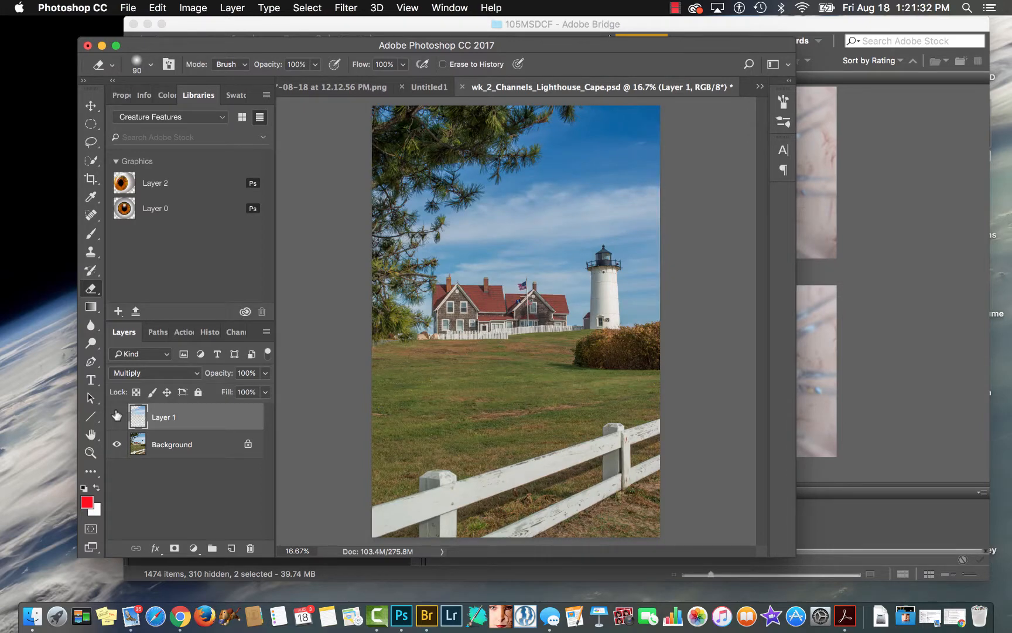
Examine the white foreground fence up close with the Multiply layer on, and return to the full image view.
left_click_drag(549, 464, 639, 462)
scroll(639, 461, "down", 5)
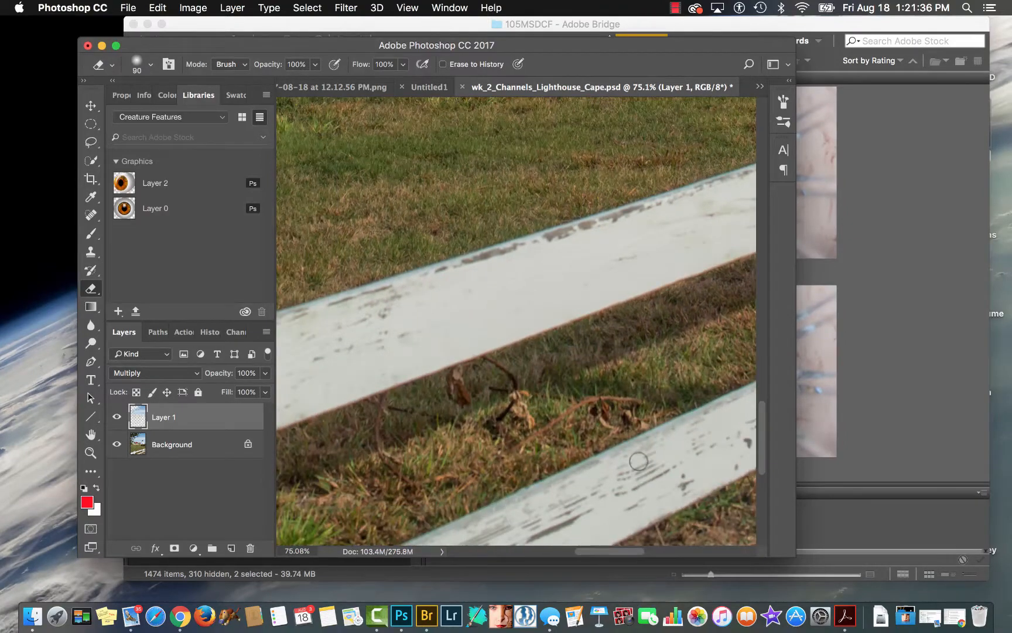
key("super+0")
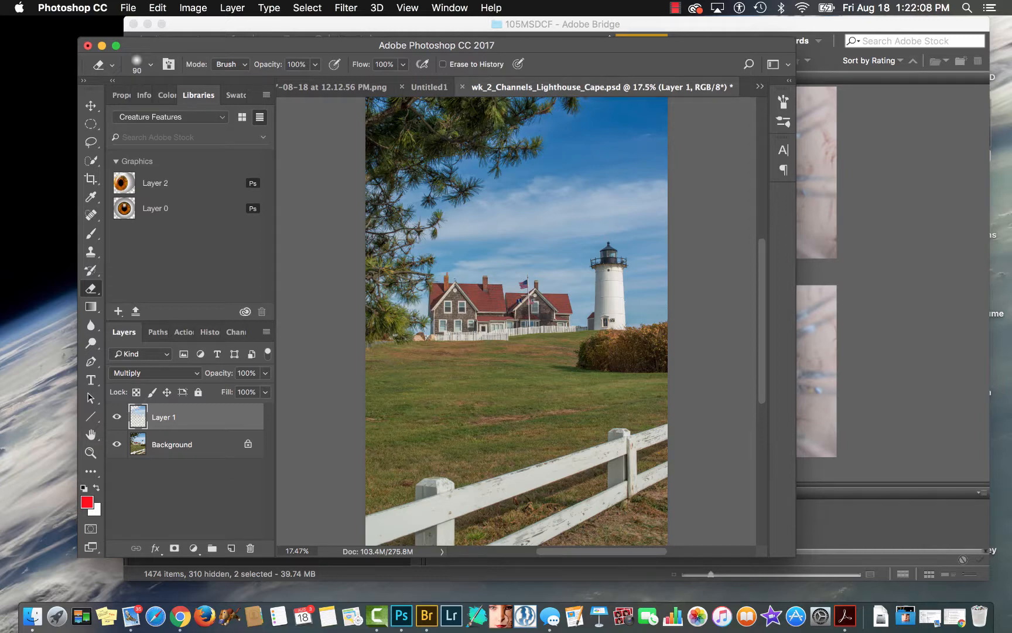
left_click(672, 7)
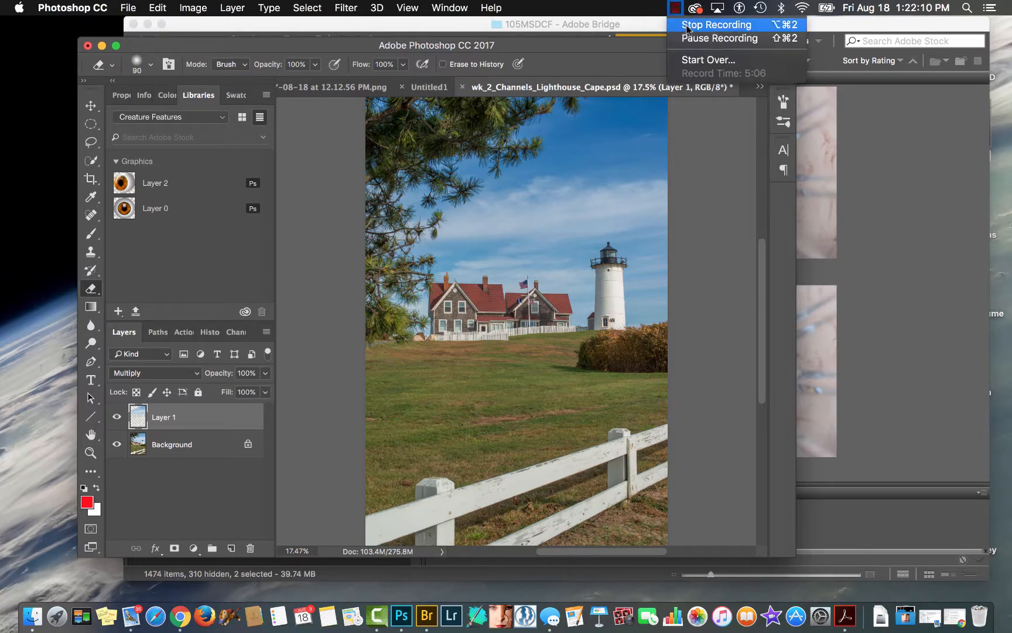